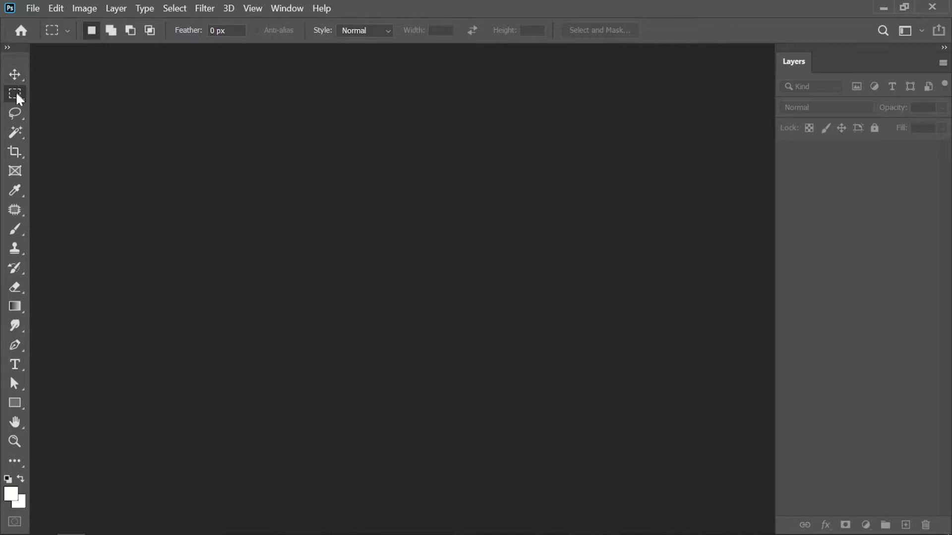
# Step: Examine the options of the Move, Marquee, Lasso, Magic Wand, Crop, Frame and Eyedropper tools, finishing with the Frame tool active
pyautogui.click(14, 120)
pyautogui.click(15, 131)
pyautogui.click(14, 152)
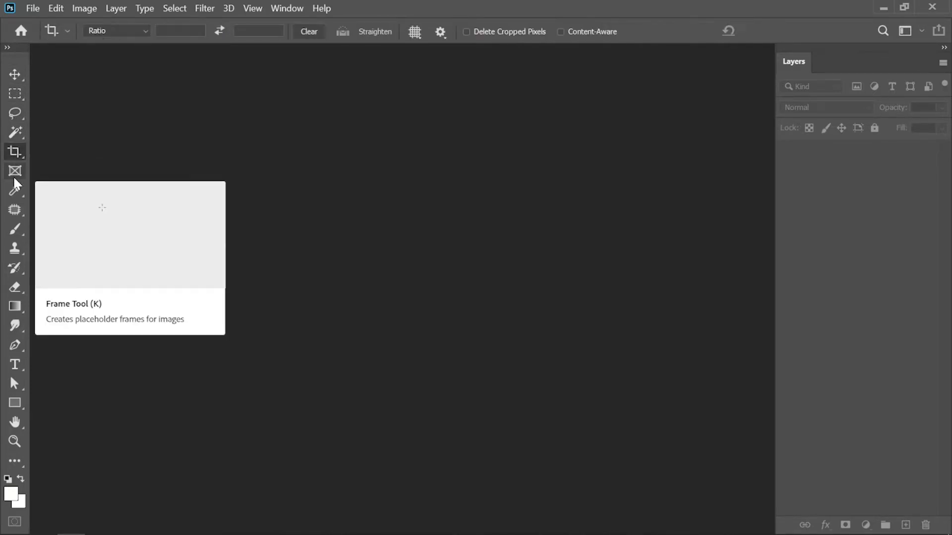
pyautogui.click(15, 172)
pyautogui.click(16, 191)
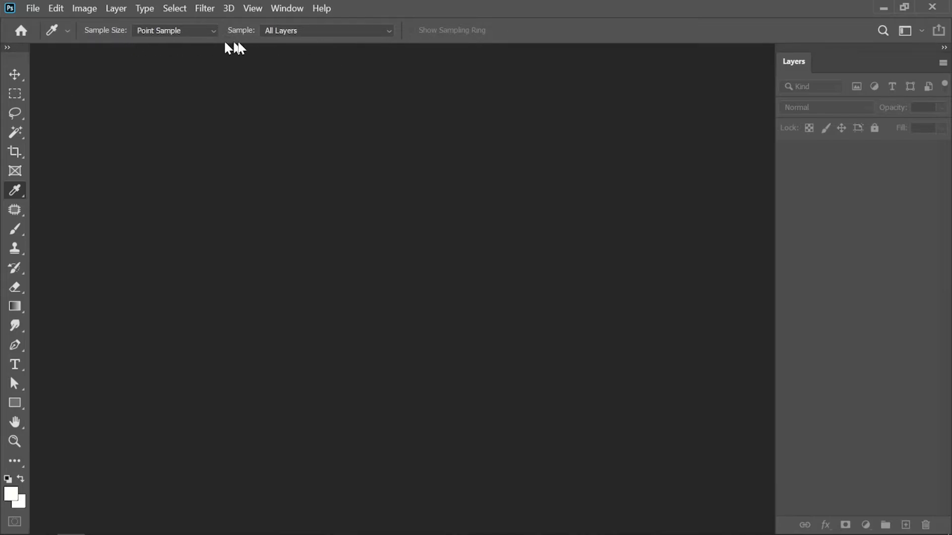
pyautogui.click(15, 74)
pyautogui.click(15, 93)
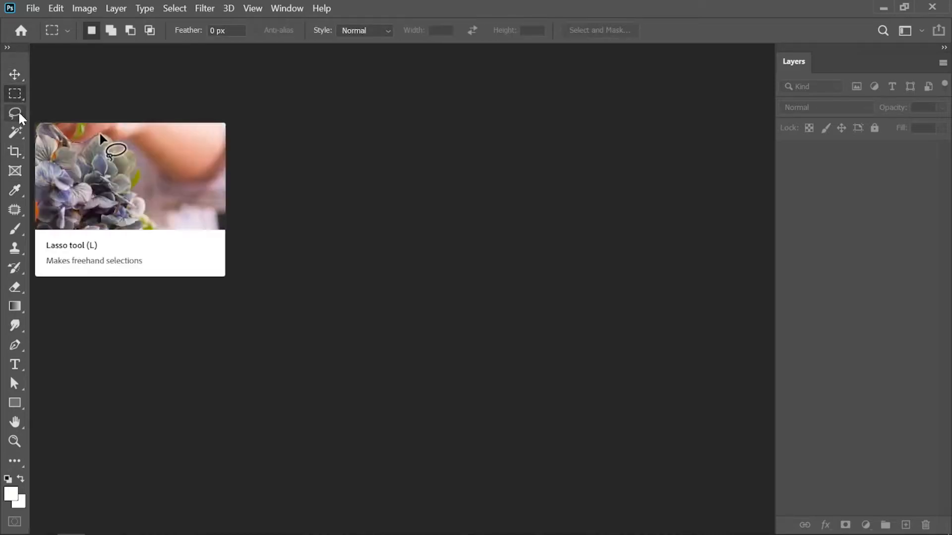
pyautogui.click(16, 113)
pyautogui.click(16, 132)
pyautogui.click(15, 152)
pyautogui.click(15, 172)
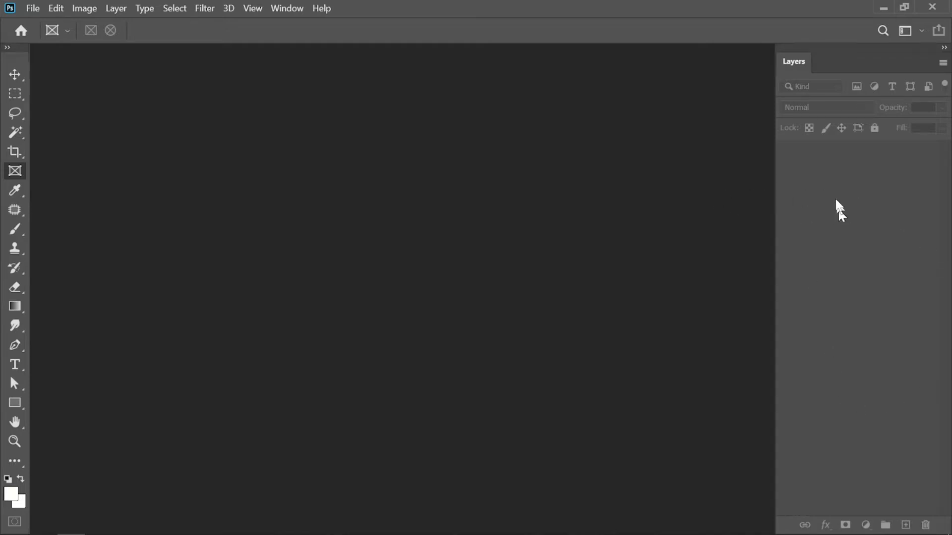
# Step: Undock the Layers panel and the Tools panel from the workspace and close both
pyautogui.moveTo(797, 65); pyautogui.dragTo(536, 85)
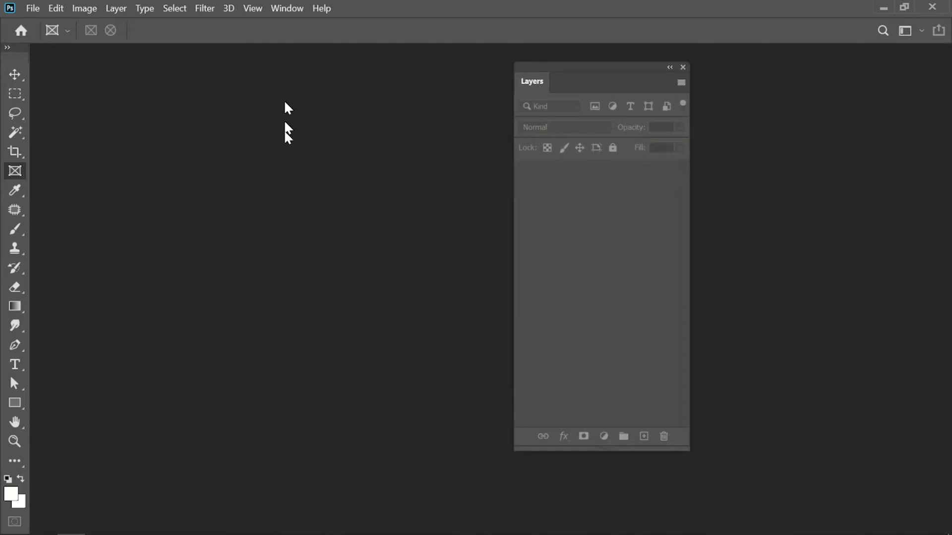
pyautogui.click(683, 68)
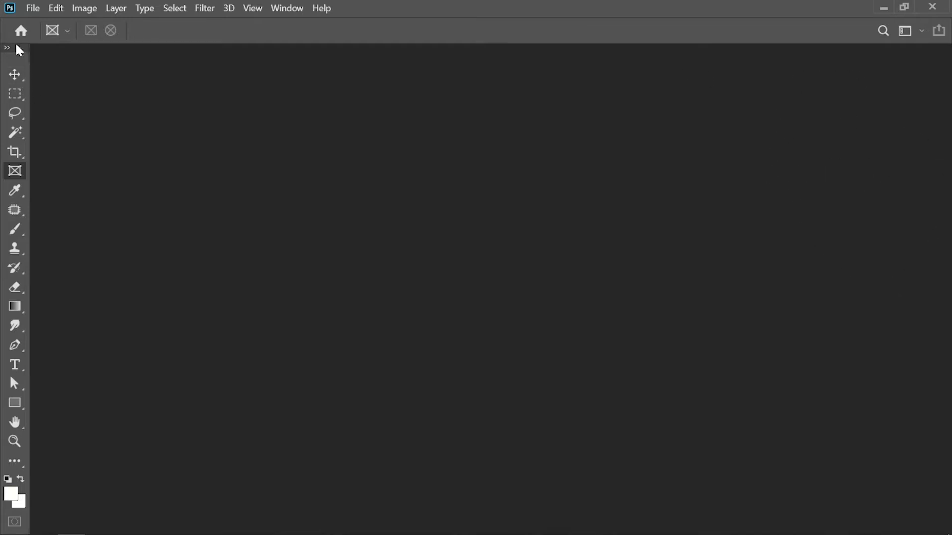
pyautogui.moveTo(23, 47); pyautogui.dragTo(236, 73)
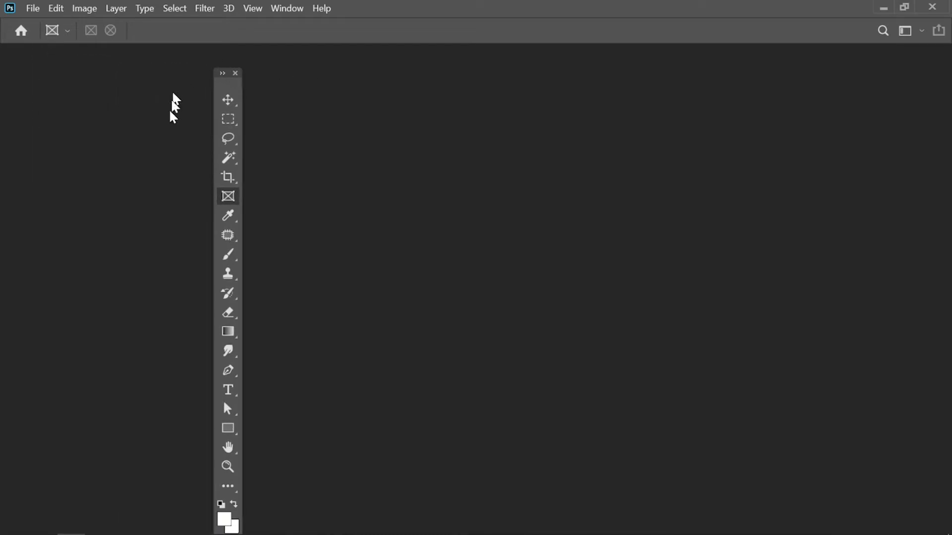
pyautogui.click(236, 74)
# Step: Undock the options bar and dock it back beneath the menu bar
pyautogui.moveTo(3, 30); pyautogui.dragTo(95, 28)
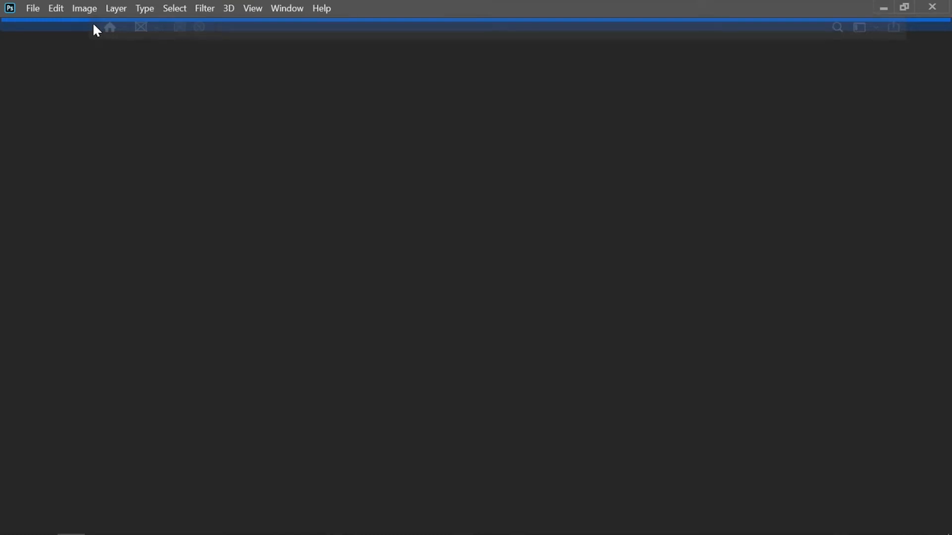
pyautogui.moveTo(96, 30); pyautogui.dragTo(94, 30)
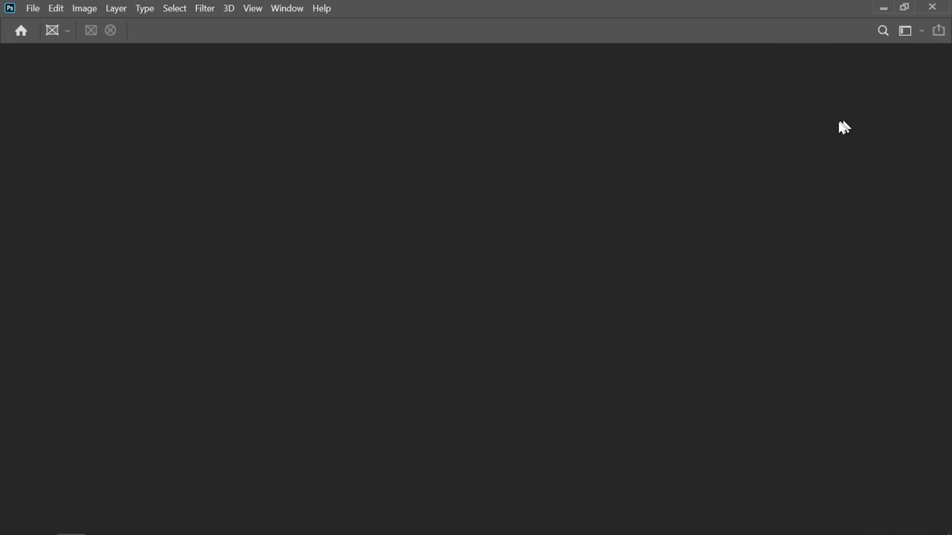
# Step: Reopen the Tools panel, dock it along the left edge of the workspace and switch it to two columns
pyautogui.click(290, 14)
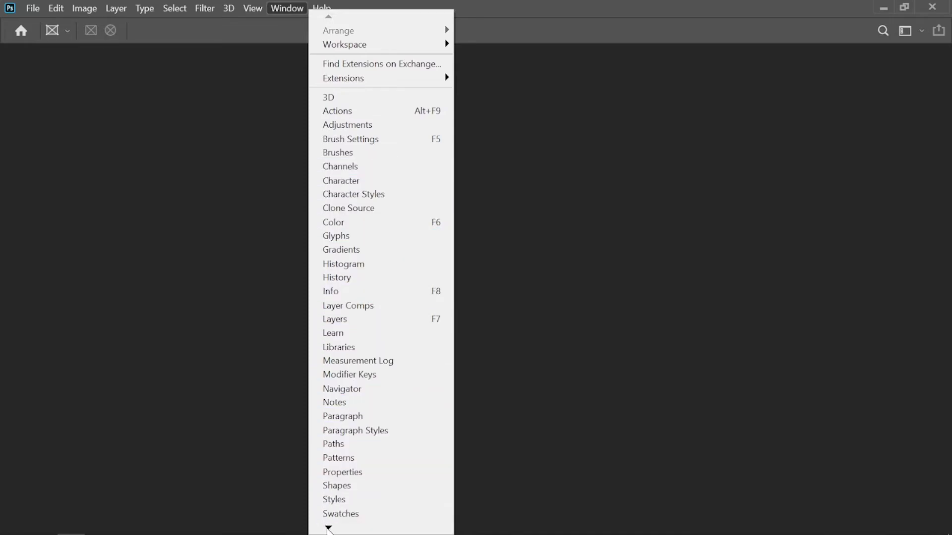
pyautogui.moveTo(329, 528)
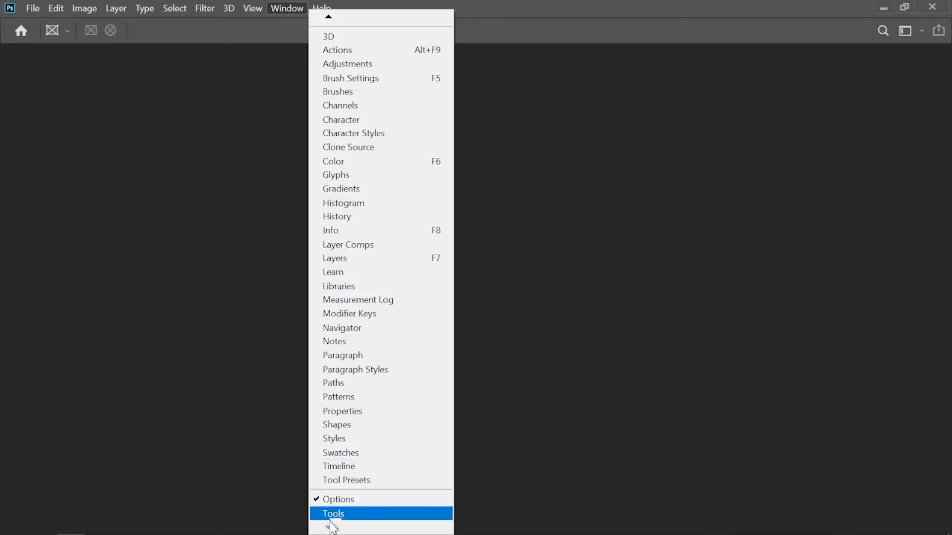
pyautogui.click(355, 519)
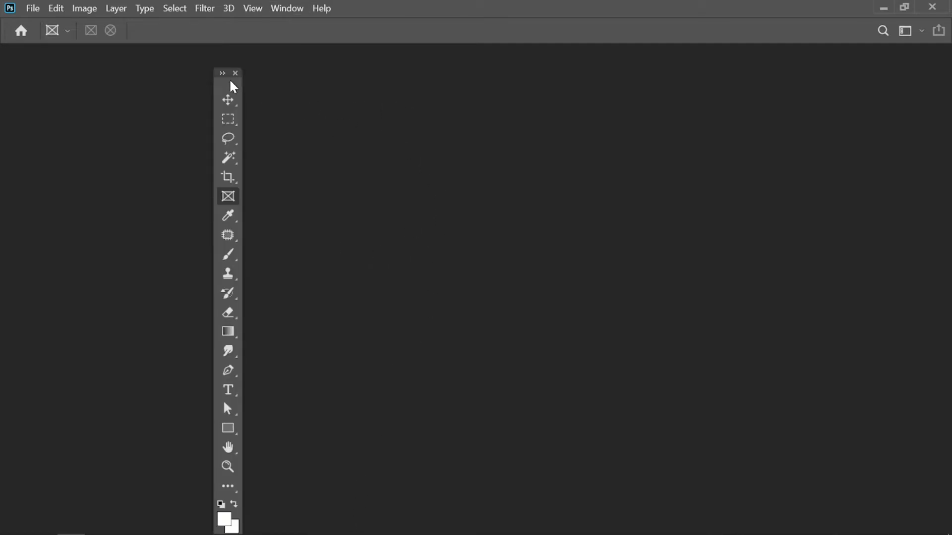
pyautogui.moveTo(228, 83); pyautogui.dragTo(1, 97)
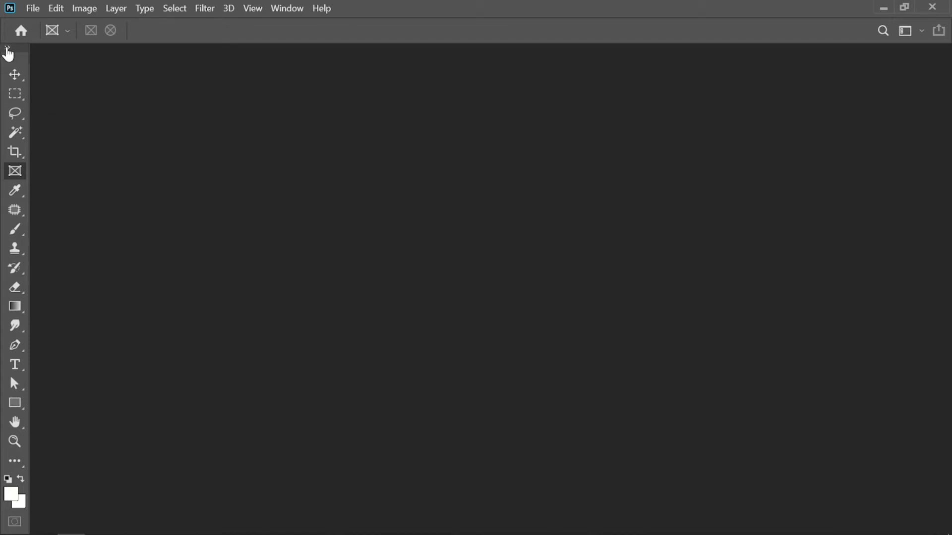
pyautogui.click(8, 48)
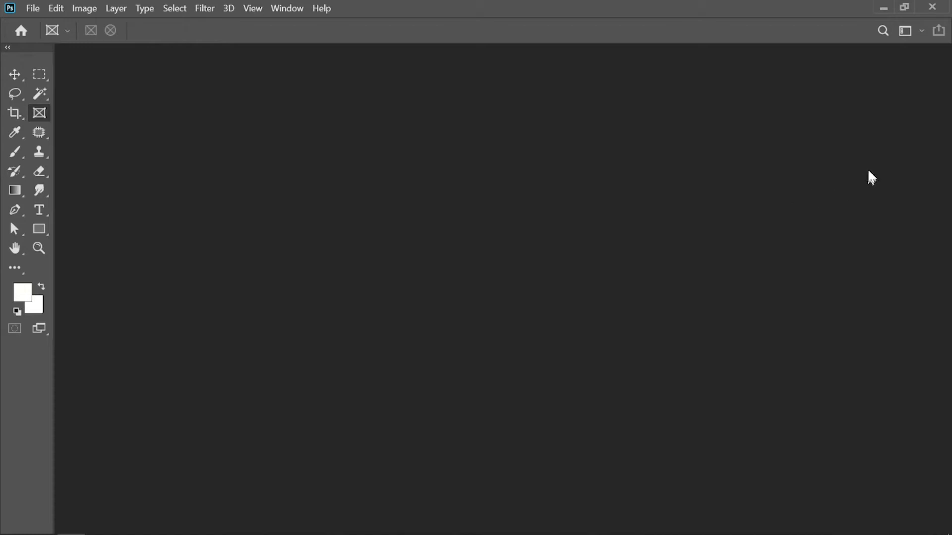
# Step: Reopen the Layers panel, dock it along the right edge of the workspace and try resizing its width
pyautogui.click(290, 9)
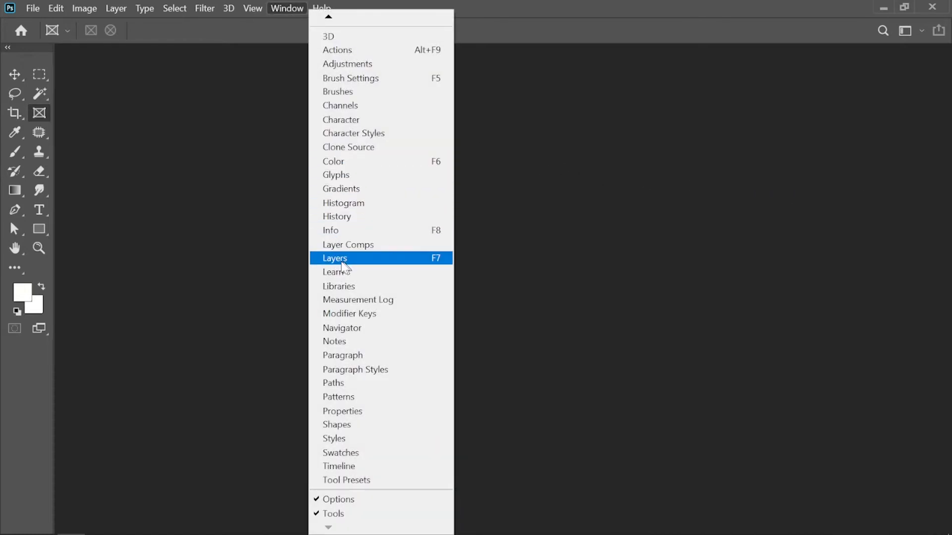
pyautogui.click(436, 261)
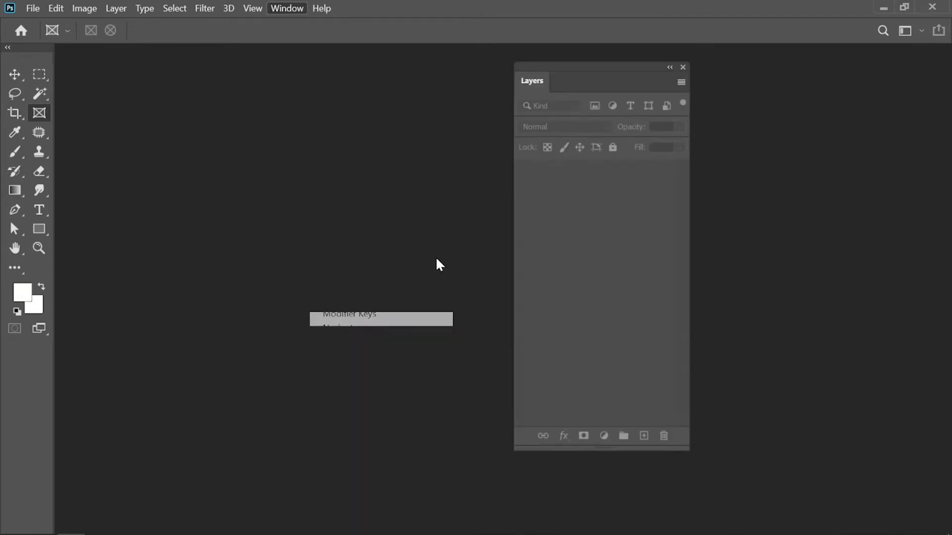
pyautogui.moveTo(534, 86); pyautogui.dragTo(887, 95)
pyautogui.moveTo(950, 96); pyautogui.dragTo(948, 105)
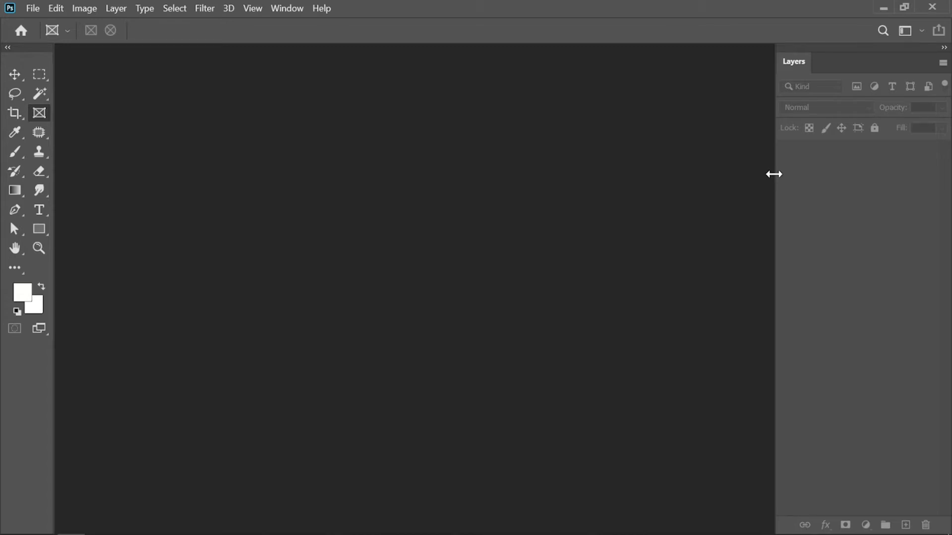
pyautogui.moveTo(774, 174); pyautogui.dragTo(768, 175)
pyautogui.moveTo(662, 176); pyautogui.dragTo(903, 194)
# Step: Browse the new document preset categories and create a document from the Photo preset Default Photoshop Size, 7 x 5 in at 300 ppi
pyautogui.click(32, 9)
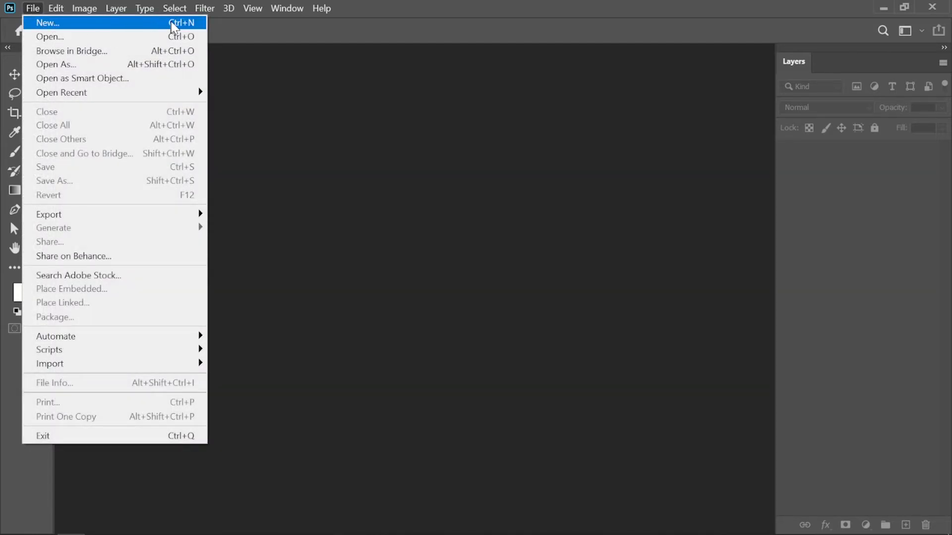
pyautogui.click(198, 23)
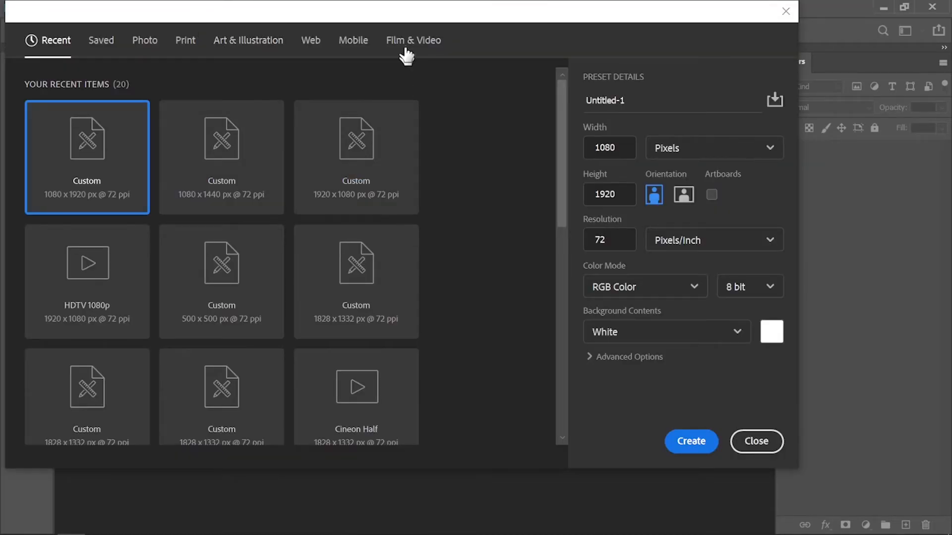
pyautogui.moveTo(404, 10); pyautogui.dragTo(446, 31)
pyautogui.scroll(-3, 535, 245)
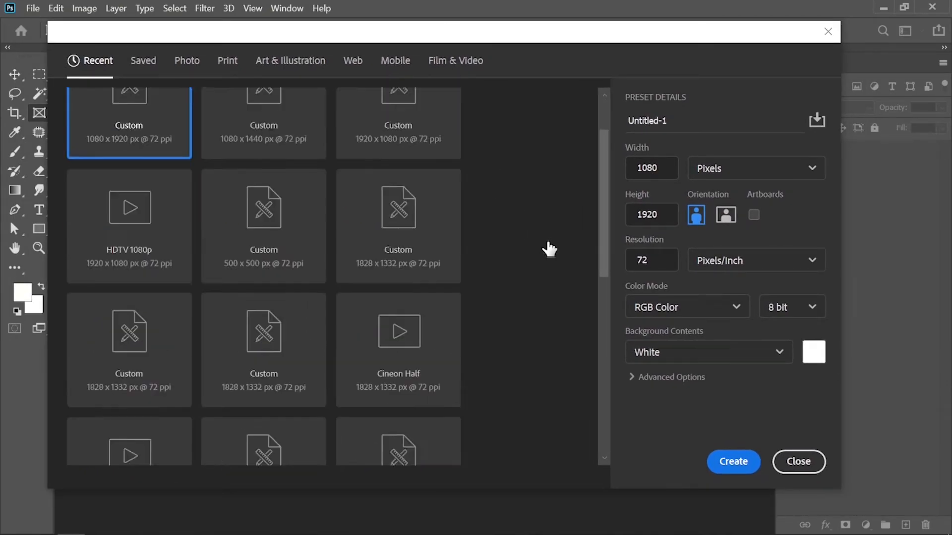
pyautogui.scroll(3, 549, 248)
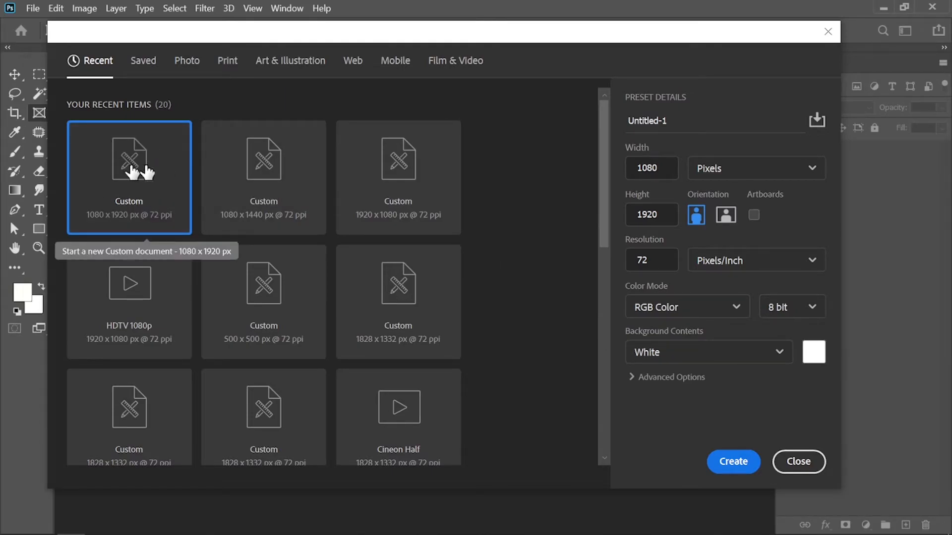
pyautogui.click(145, 61)
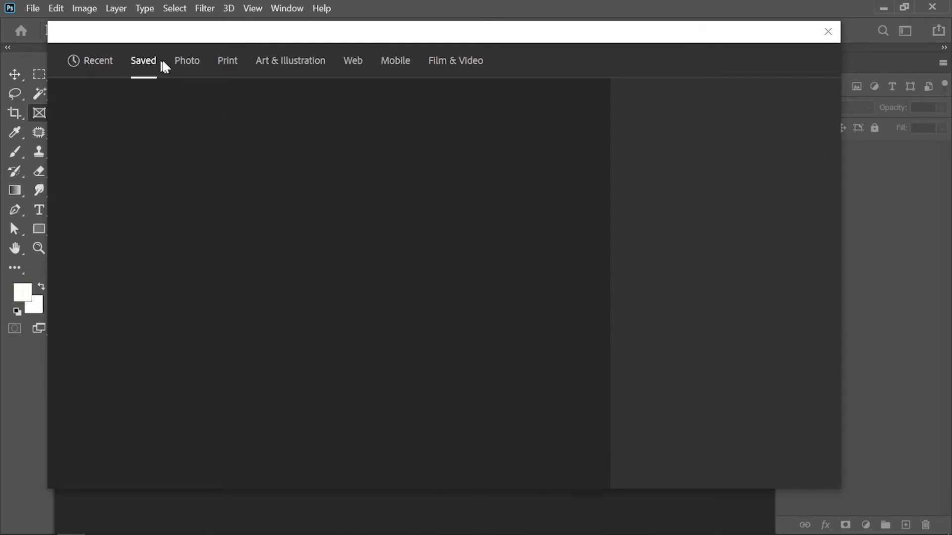
pyautogui.click(189, 63)
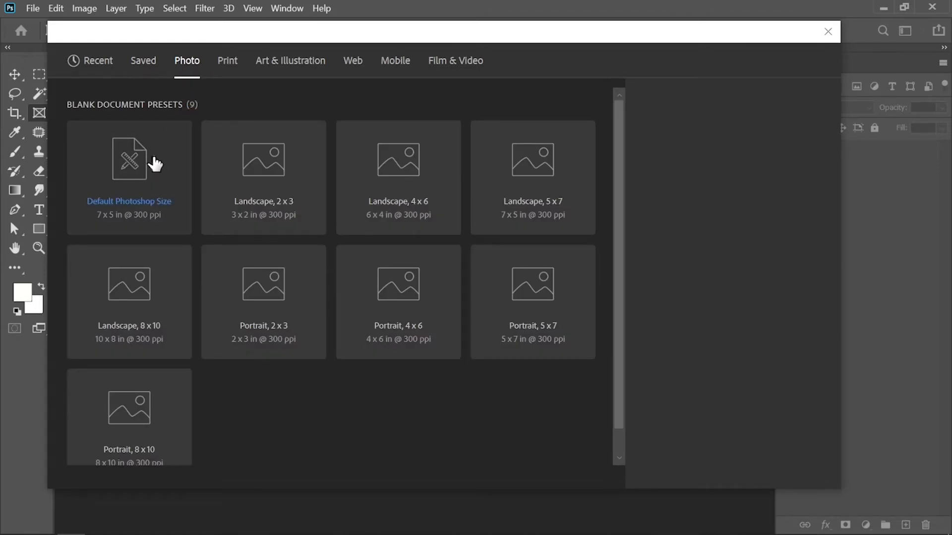
pyautogui.click(231, 64)
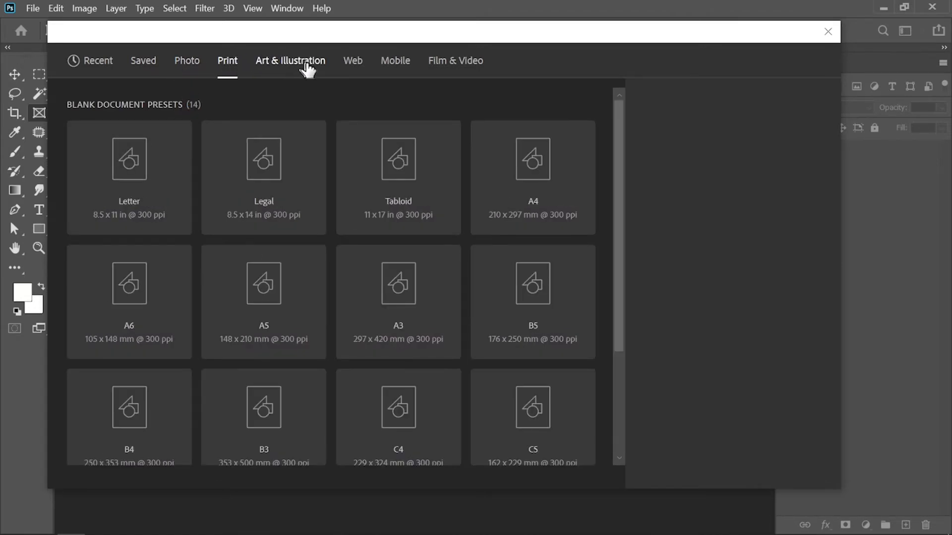
pyautogui.click(308, 66)
pyautogui.click(195, 67)
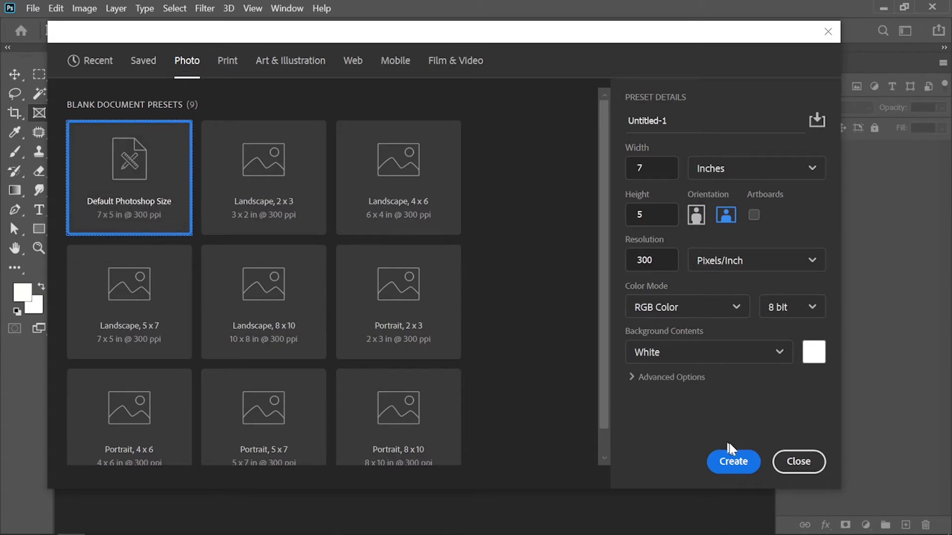
pyautogui.click(743, 466)
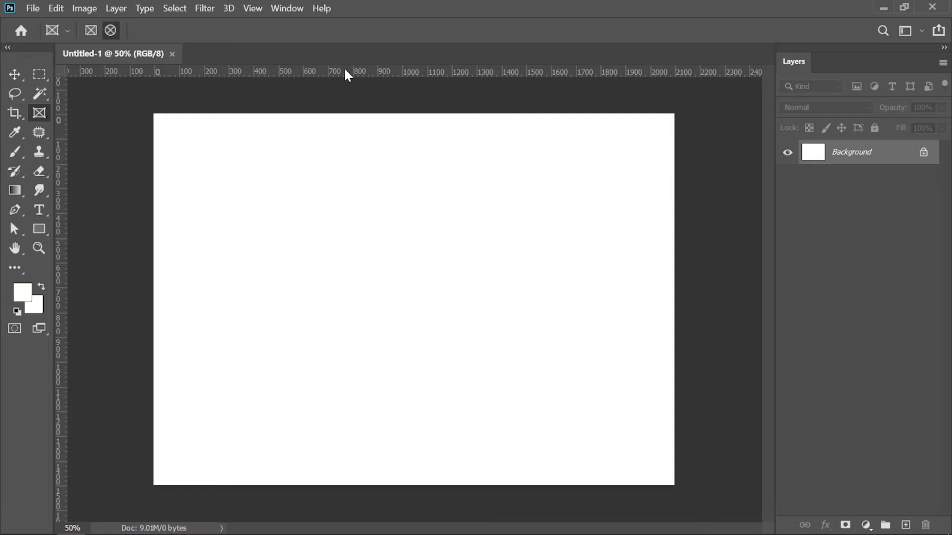
# Step: Hide the rulers around the canvas and show them again
pyautogui.click(253, 8)
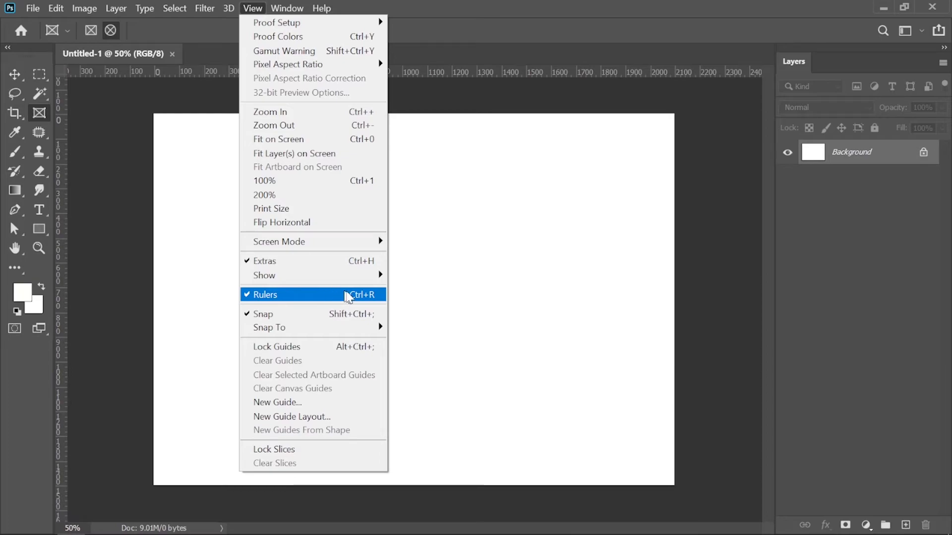
pyautogui.click(382, 297)
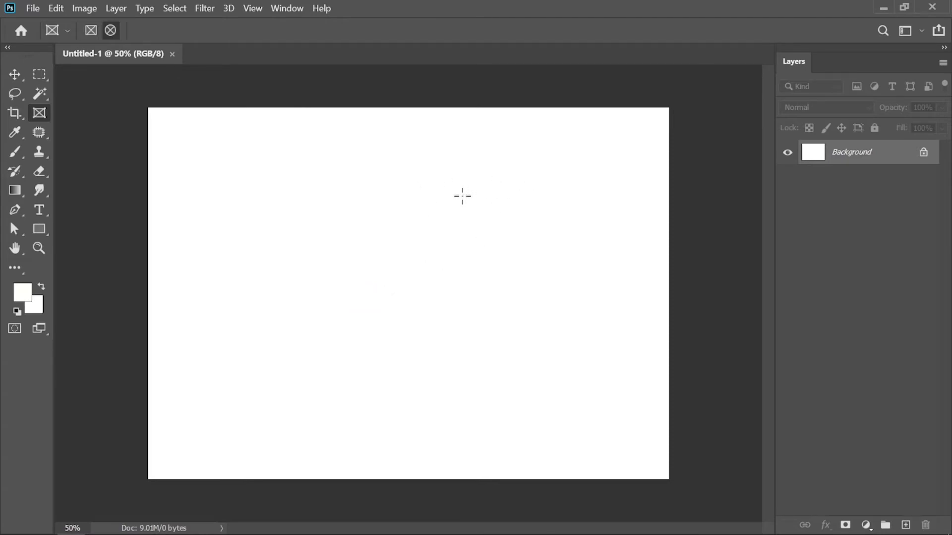
pyautogui.click(253, 8)
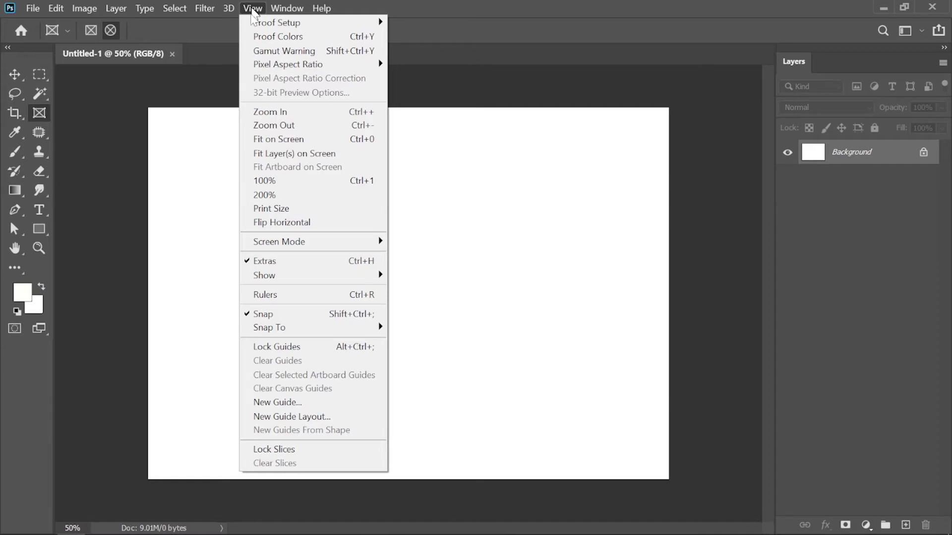
pyautogui.click(296, 297)
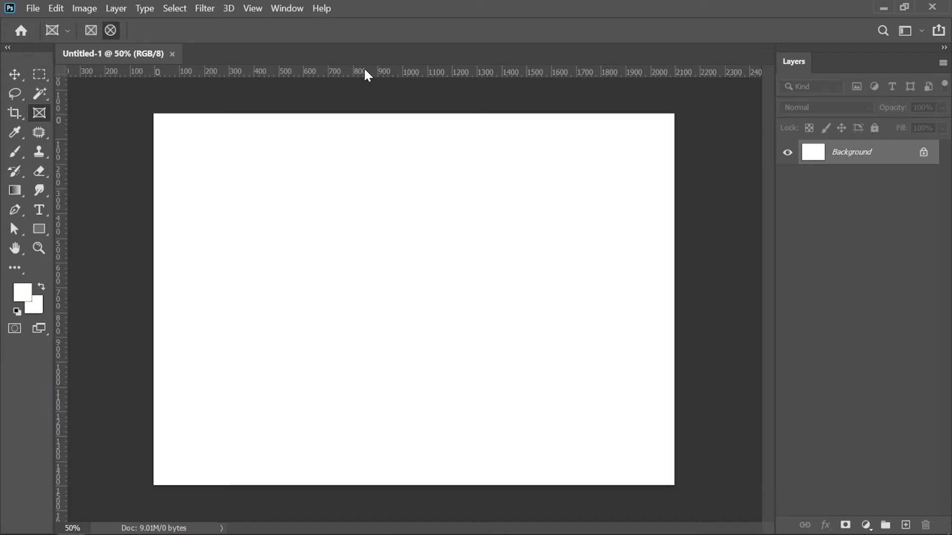
# Step: Place four horizontal guides across the canvas at about 200, 530, 850 and 1060 px on the vertical ruler
pyautogui.moveTo(367, 73); pyautogui.dragTo(387, 165)
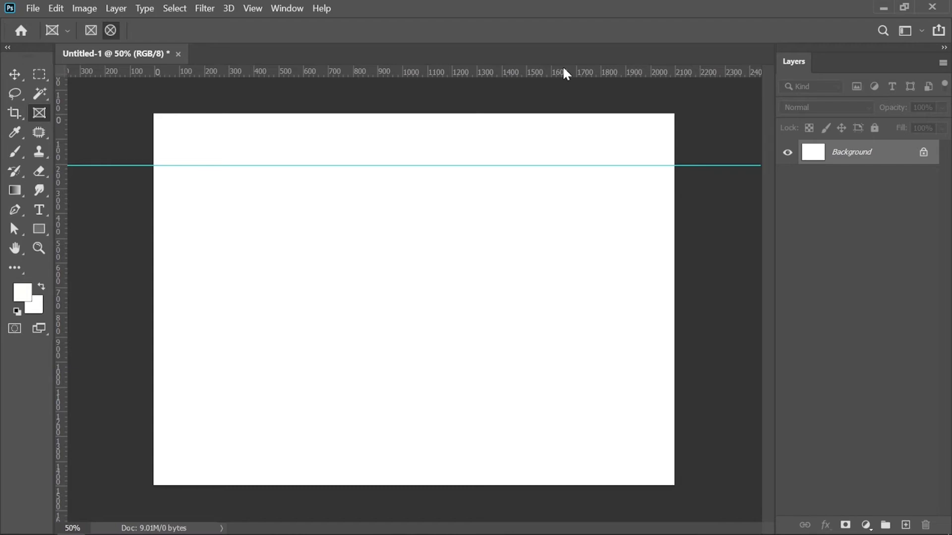
pyautogui.moveTo(565, 73); pyautogui.dragTo(584, 246)
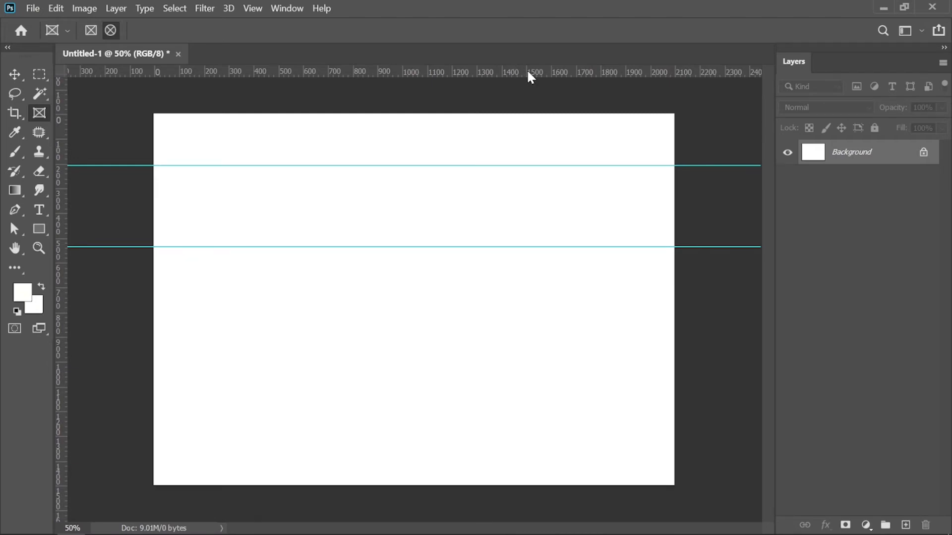
pyautogui.moveTo(529, 75); pyautogui.dragTo(529, 325)
pyautogui.moveTo(524, 74); pyautogui.dragTo(530, 377)
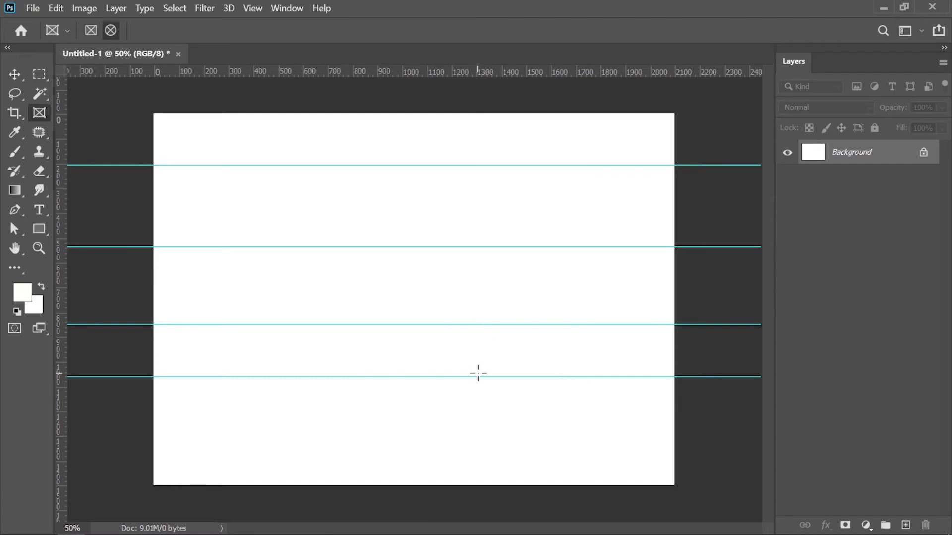
# Step: Place five vertical guides across the canvas at about 190, 600, 860, 1320 and 1590 px on the horizontal ruler
pyautogui.moveTo(58, 268); pyautogui.dragTo(201, 270)
pyautogui.moveTo(58, 265); pyautogui.dragTo(301, 265)
pyautogui.moveTo(62, 265); pyautogui.dragTo(367, 272)
pyautogui.moveTo(60, 259); pyautogui.dragTo(482, 258)
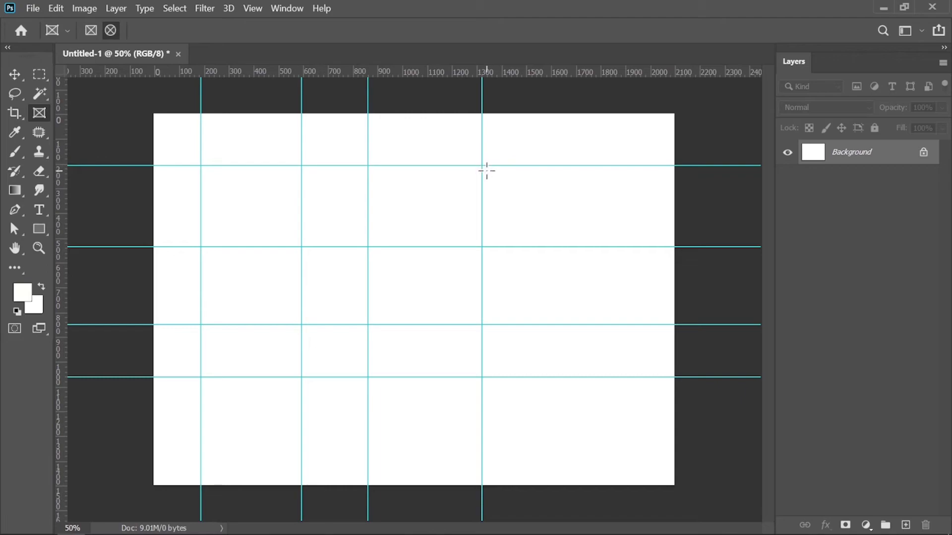
pyautogui.moveTo(57, 233); pyautogui.dragTo(548, 211)
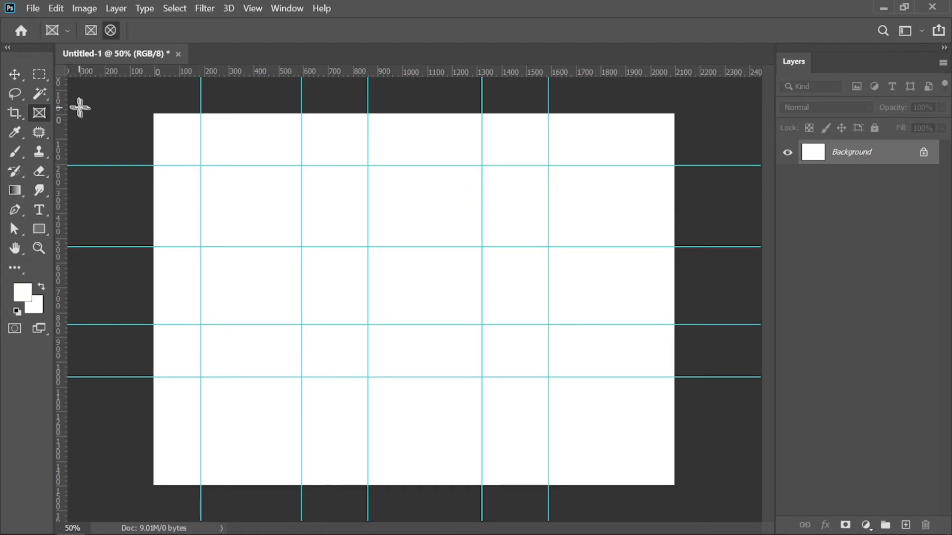
# Step: Remove the four leftmost vertical guides and the two uppermost horizontal guides from the canvas with the Move tool
pyautogui.click(13, 73)
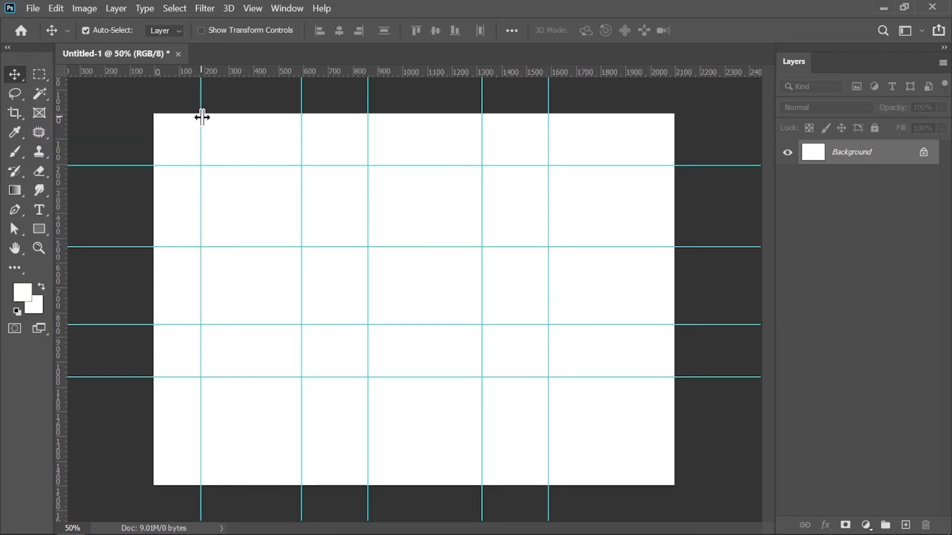
pyautogui.moveTo(201, 109); pyautogui.dragTo(57, 112)
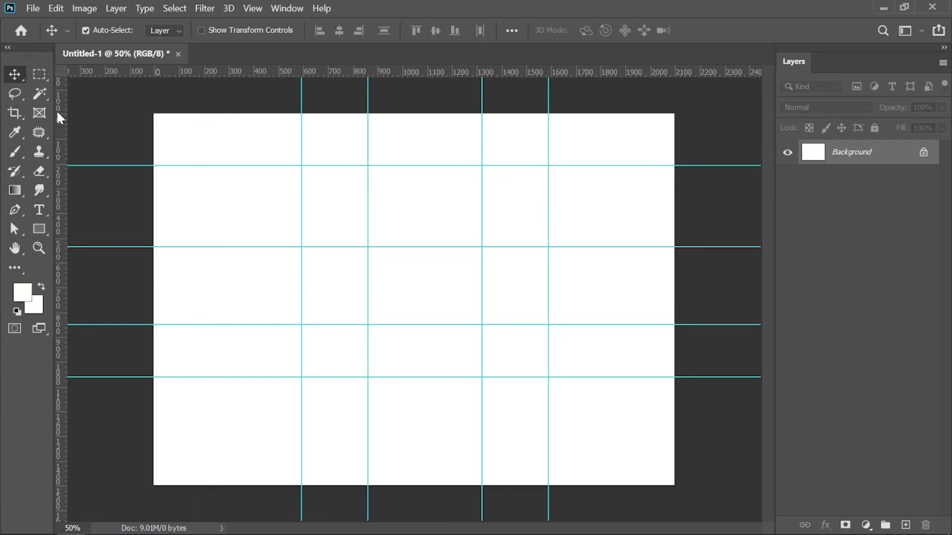
pyautogui.moveTo(301, 101); pyautogui.dragTo(97, 107)
pyautogui.moveTo(97, 107); pyautogui.dragTo(55, 105)
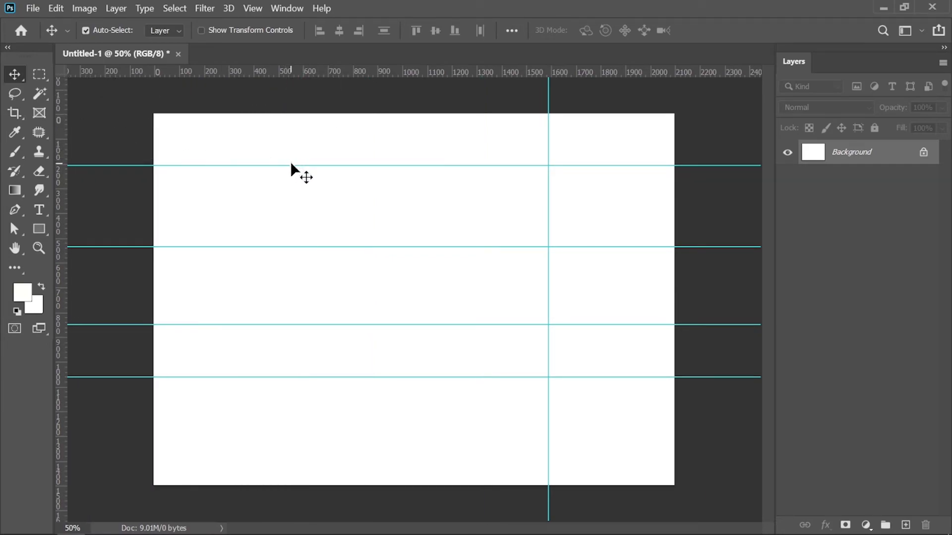
pyautogui.moveTo(295, 165); pyautogui.dragTo(313, 72)
pyautogui.moveTo(372, 247); pyautogui.dragTo(410, 58)
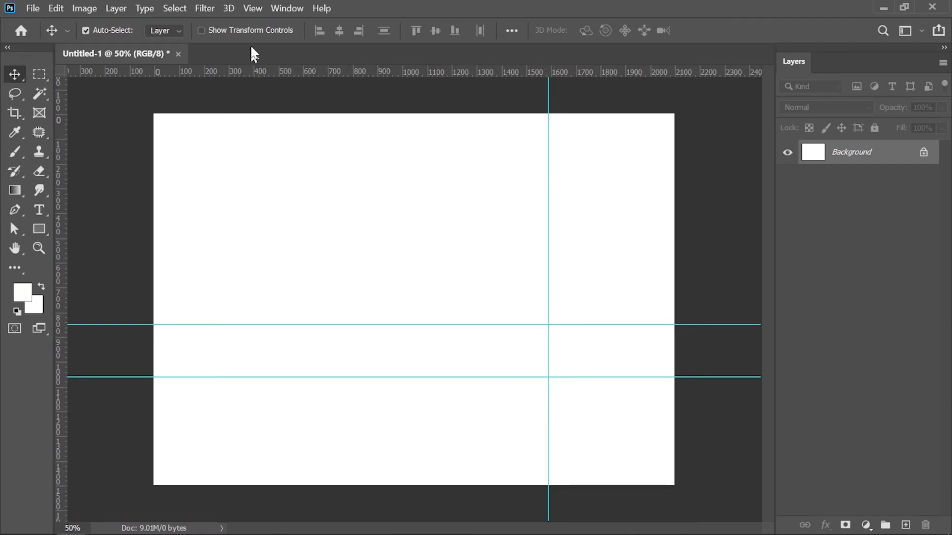
# Step: Hide the Extras so the remaining guides disappear from the canvas, and show them again
pyautogui.click(254, 9)
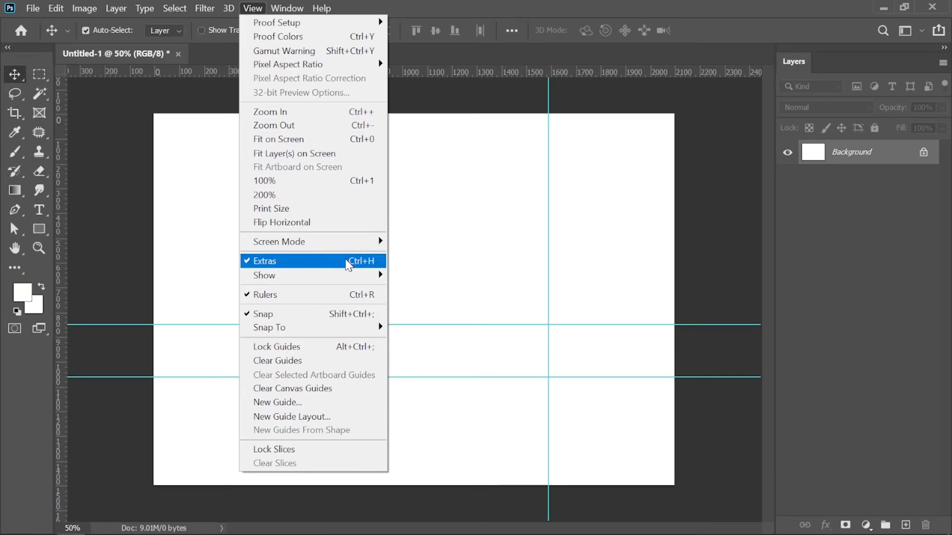
pyautogui.click(380, 265)
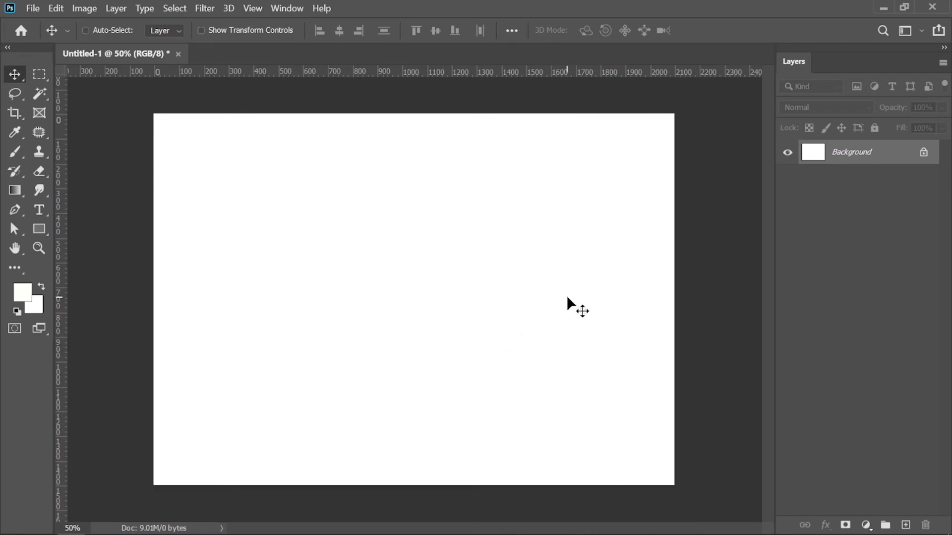
pyautogui.hotkey('ctrl', 'h')
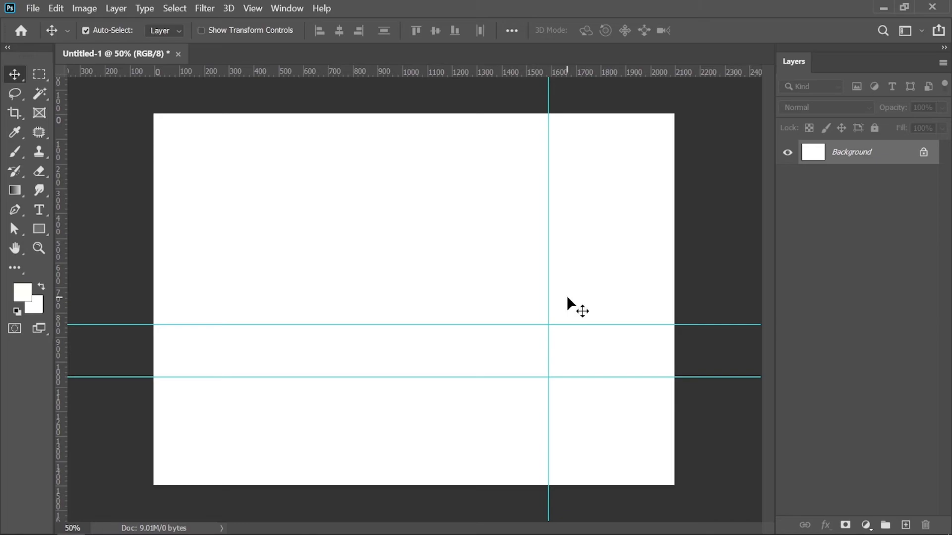
# Step: Remove the last vertical guide and the remaining horizontal guides to leave the canvas without guides
pyautogui.moveTo(550, 288); pyautogui.dragTo(62, 297)
pyautogui.moveTo(372, 325); pyautogui.dragTo(434, 72)
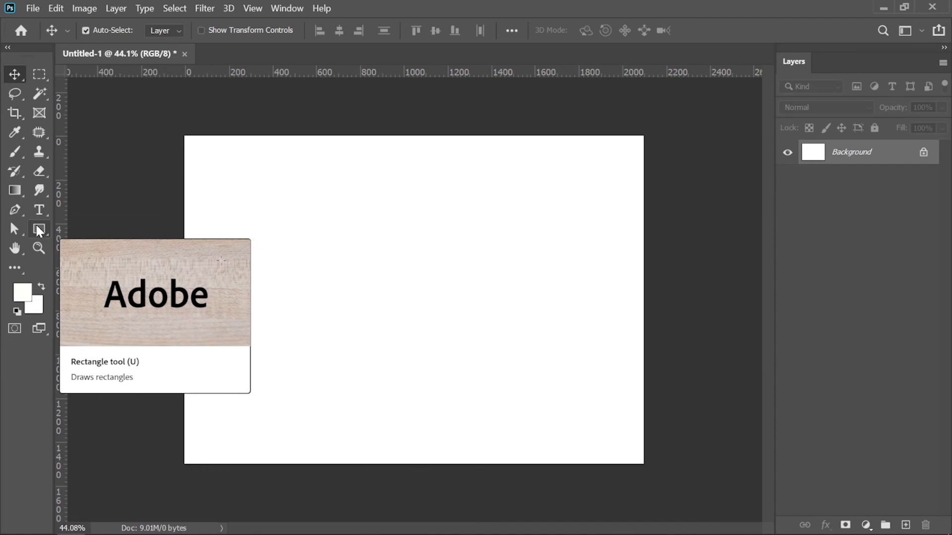
# Step: Draw a rectangle shape with a purple fill, about 303 x 296 px, near the canvas's upper-right corner
pyautogui.click(39, 230)
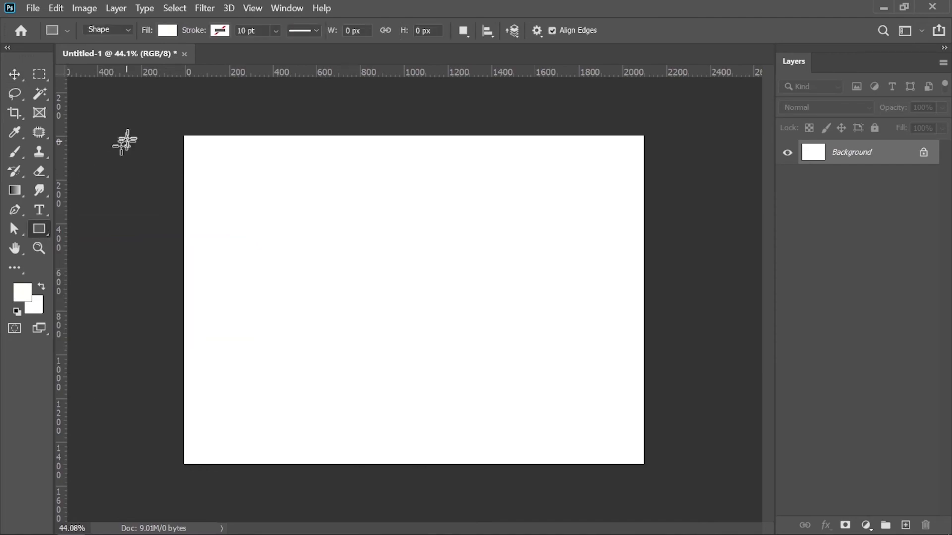
pyautogui.click(168, 32)
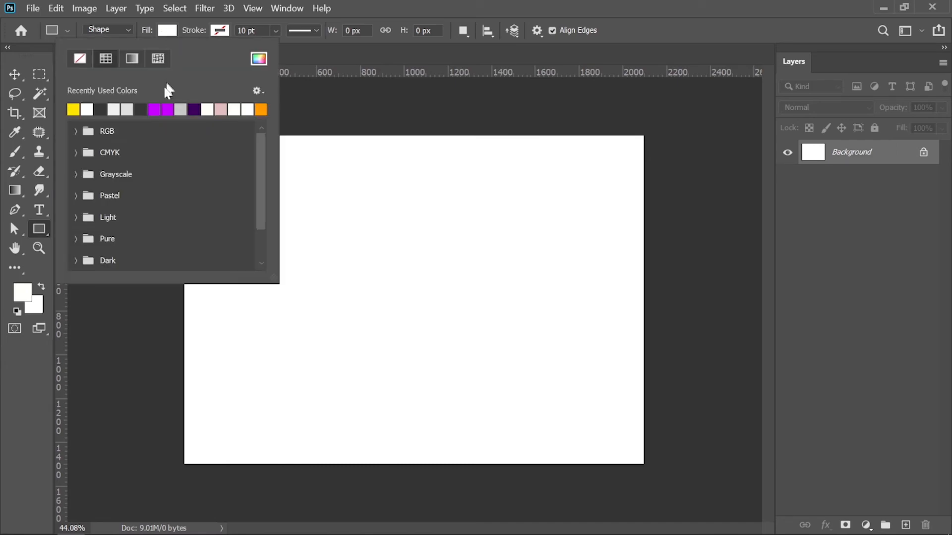
pyautogui.click(168, 109)
pyautogui.click(124, 44)
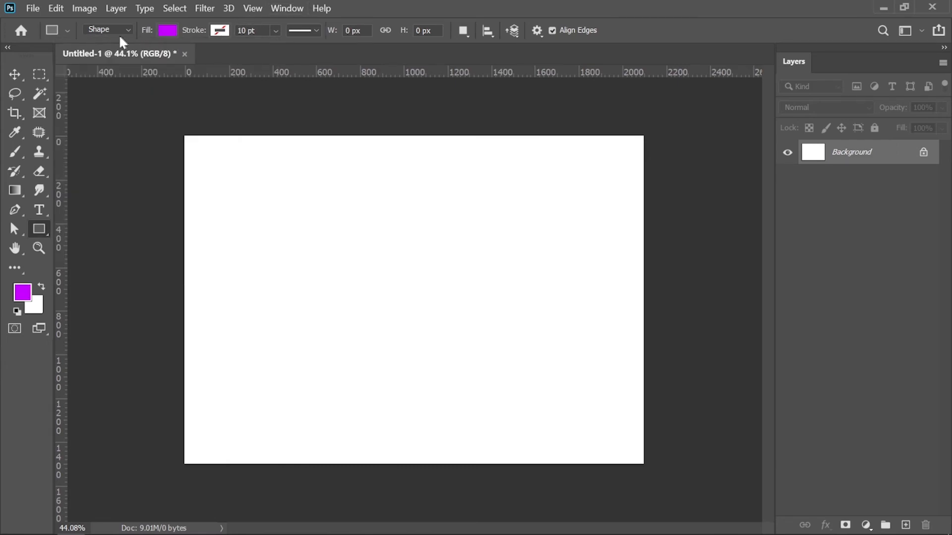
pyautogui.moveTo(534, 167); pyautogui.dragTo(599, 227)
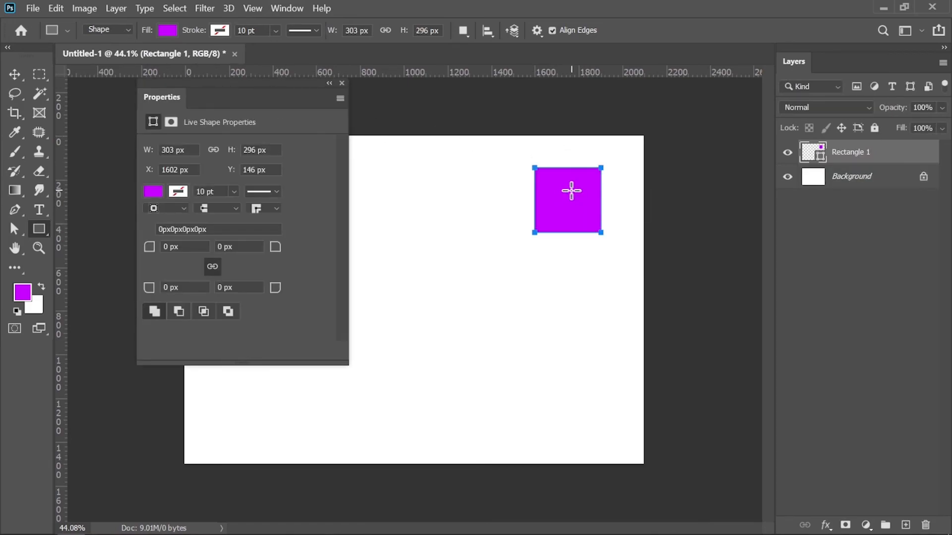
# Step: Draw a second purple rectangle, about 287 x 271 px, near the canvas's lower-left corner and close the shape properties
pyautogui.moveTo(222, 378); pyautogui.dragTo(285, 437)
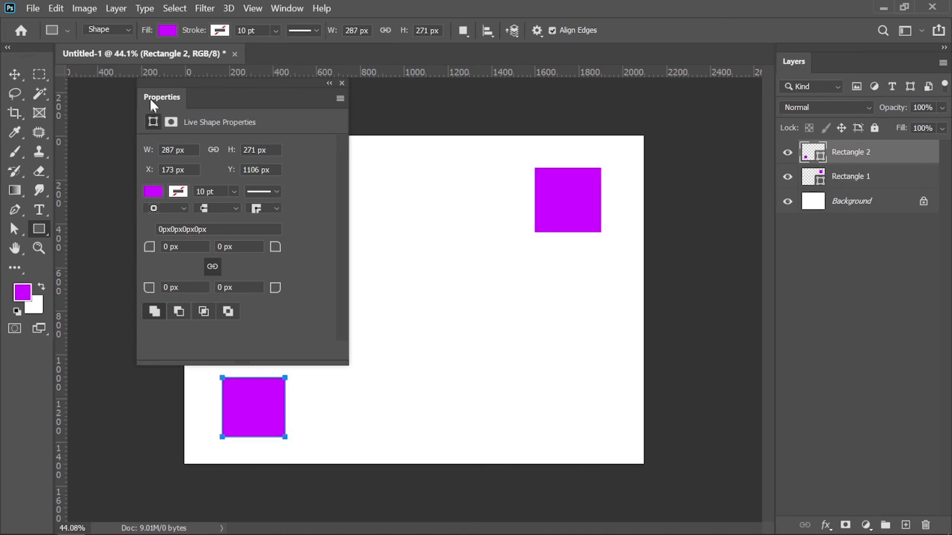
pyautogui.click(341, 84)
pyautogui.scroll(2, 458, 255)
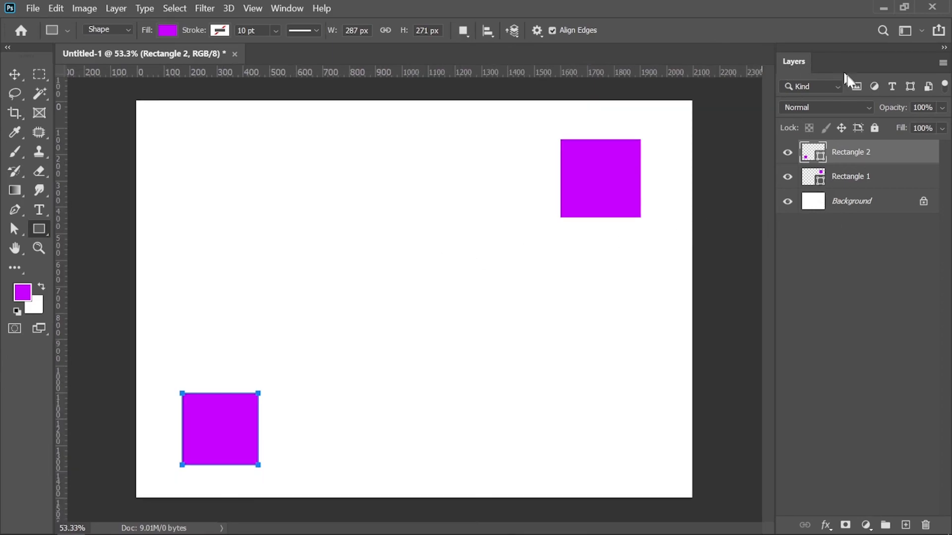
# Step: Select the Background layer and alternate between the Rectangle 1 and Rectangle 2 layers to see which shape each one holds
pyautogui.click(878, 207)
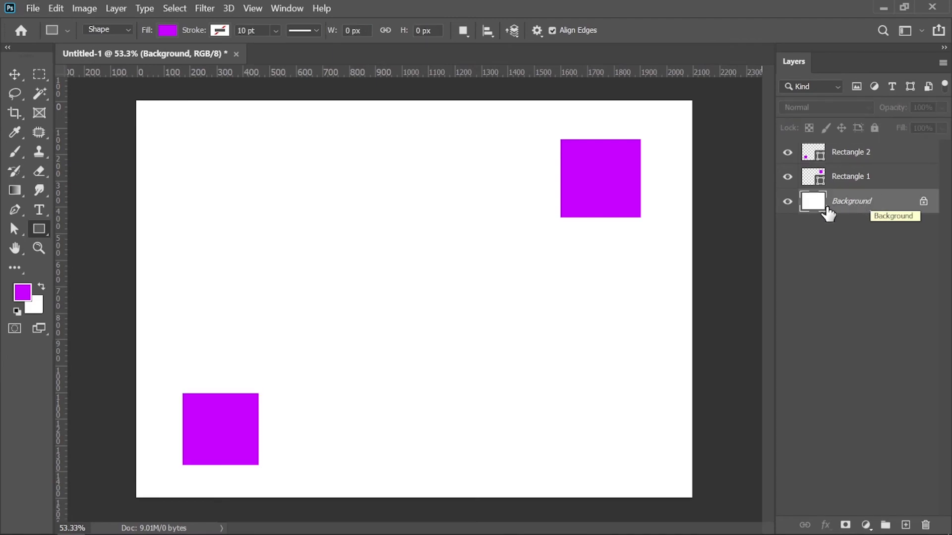
pyautogui.click(861, 179)
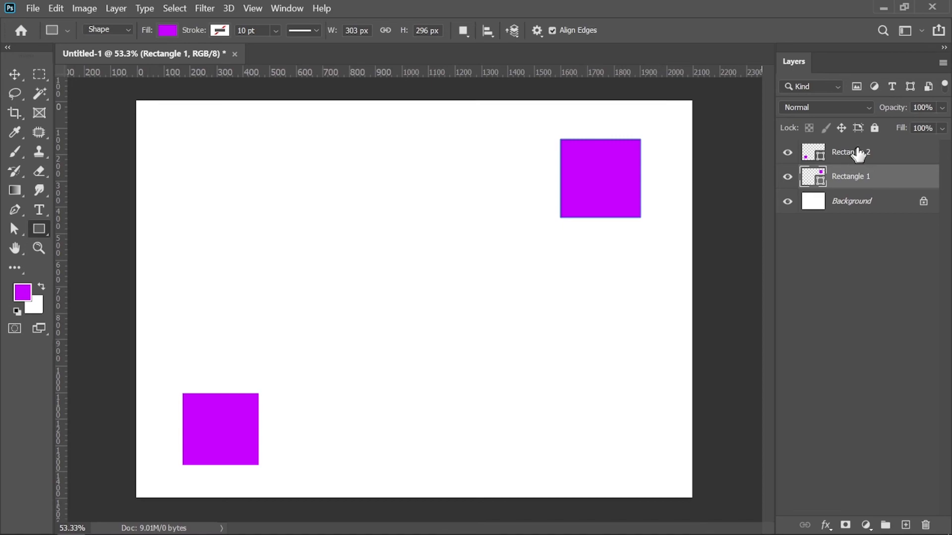
pyautogui.click(860, 152)
pyautogui.click(858, 184)
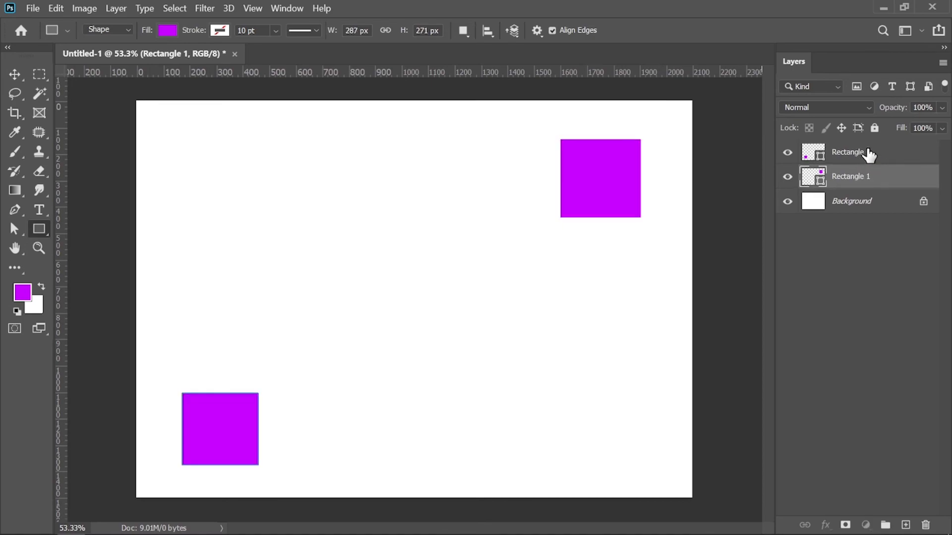
pyautogui.click(869, 155)
pyautogui.click(867, 178)
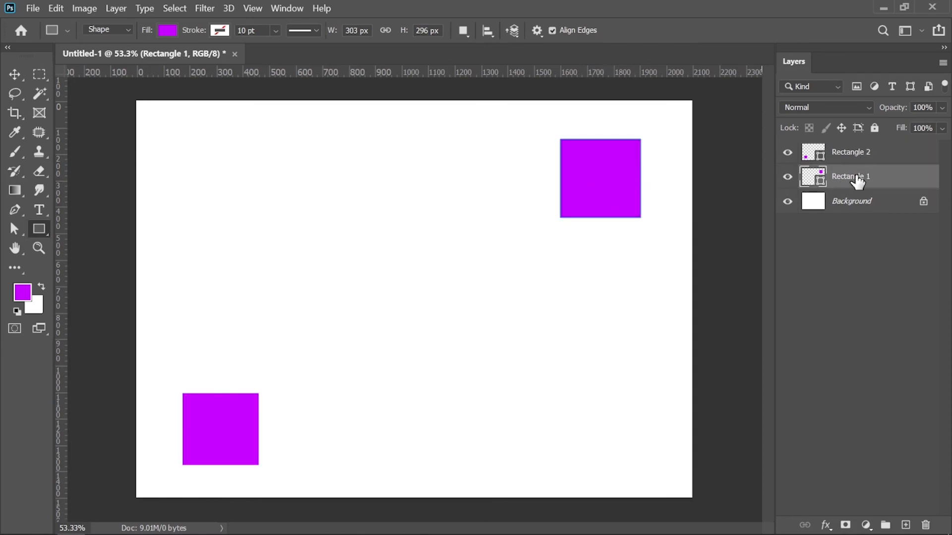
pyautogui.click(858, 153)
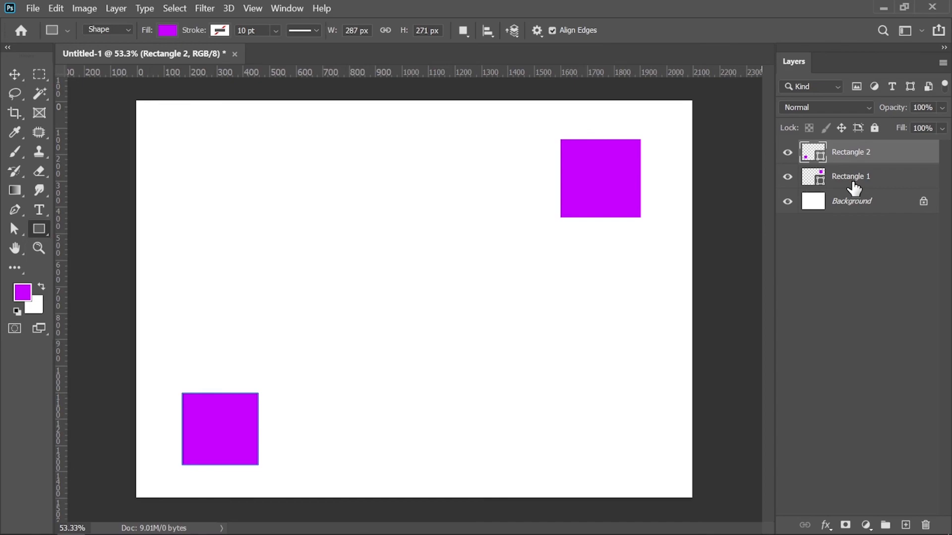